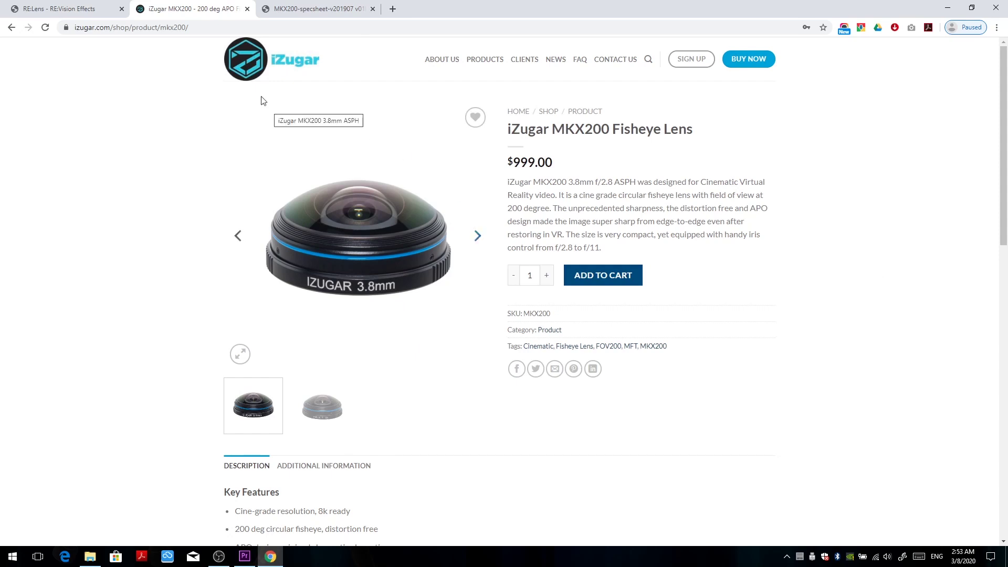
# Step: Switch Chrome to the 'RE:Lens - RE:Vision Effects' product page tab
pyautogui.click(89, 12)
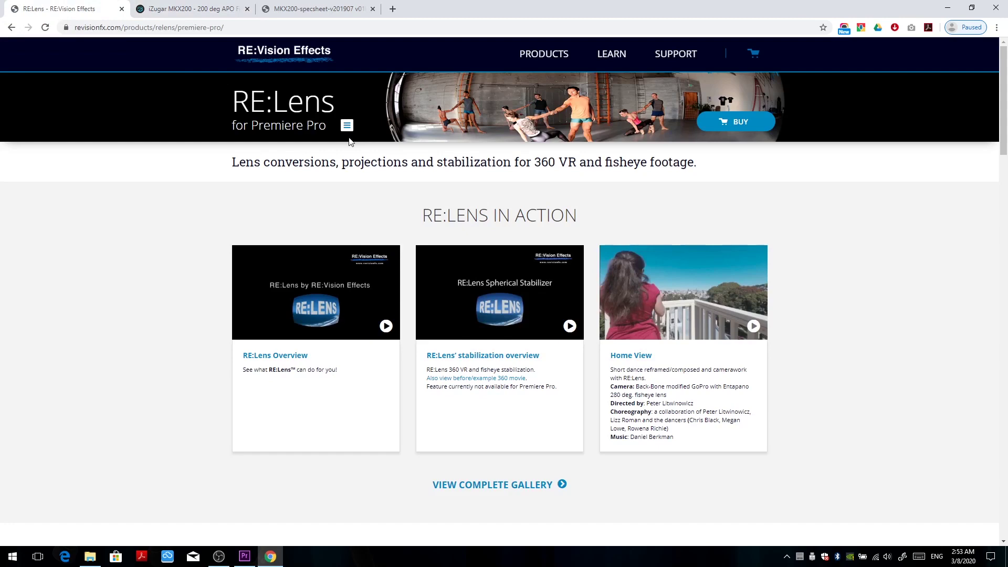
# Step: Create a sequence from R001C0046_color_corrected.mov dragged in from the footage folder
pyautogui.click(245, 557)
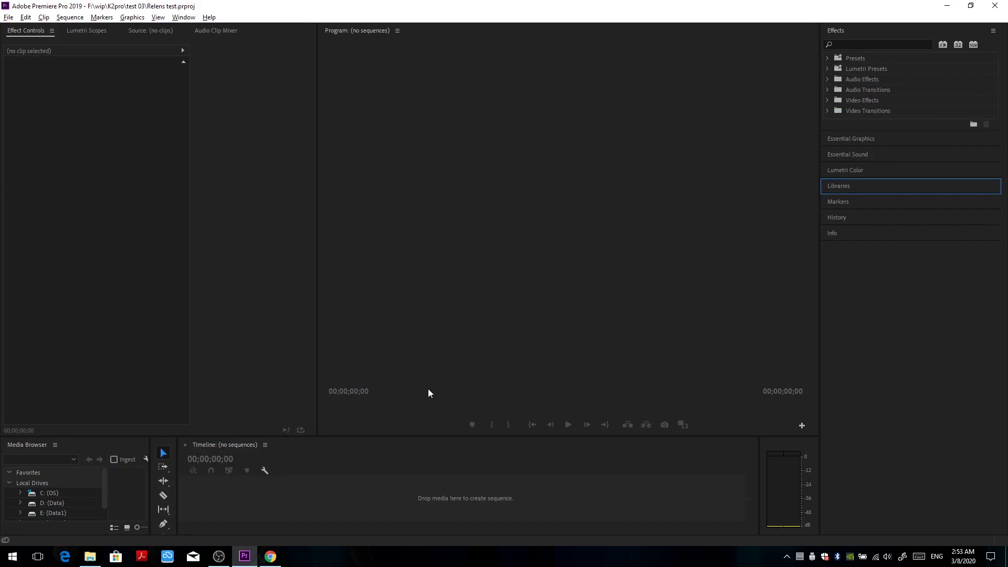
pyautogui.hotkey('alt', 'Tab')
pyautogui.hotkey('alt', 'Tab')
pyautogui.hotkey('alt', 'Tab')
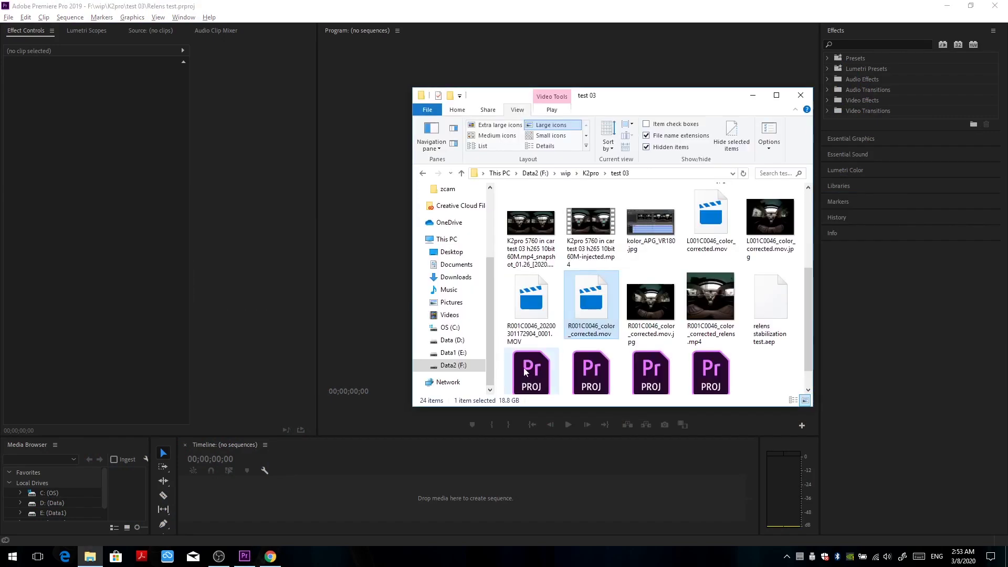
pyautogui.moveTo(596, 300); pyautogui.dragTo(234, 498)
pyautogui.click(716, 55)
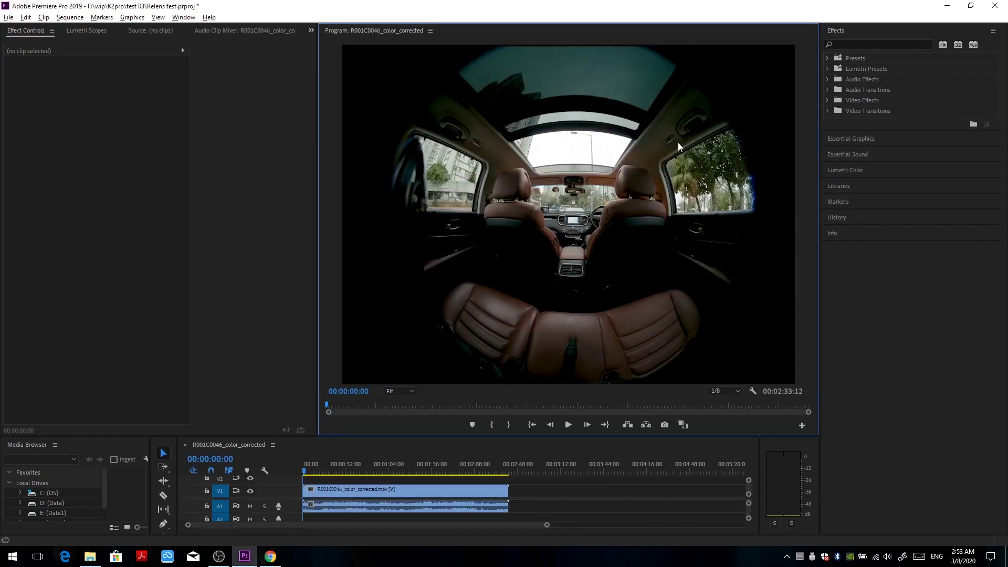
# Step: Apply RE:Lens To LatLong from Video Effects > RE:Vision Plug-ins to the timeline clip
pyautogui.click(827, 100)
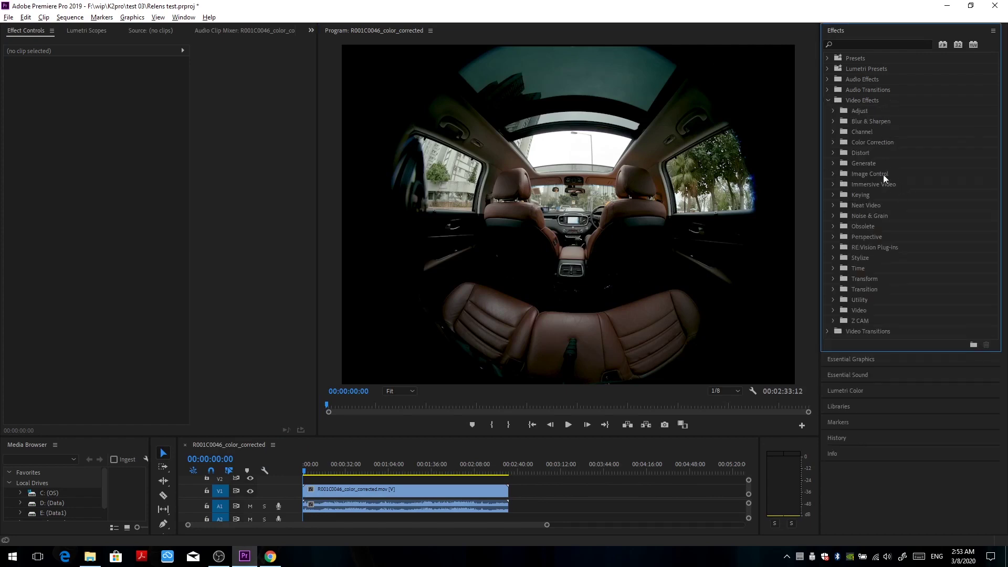
pyautogui.click(865, 247)
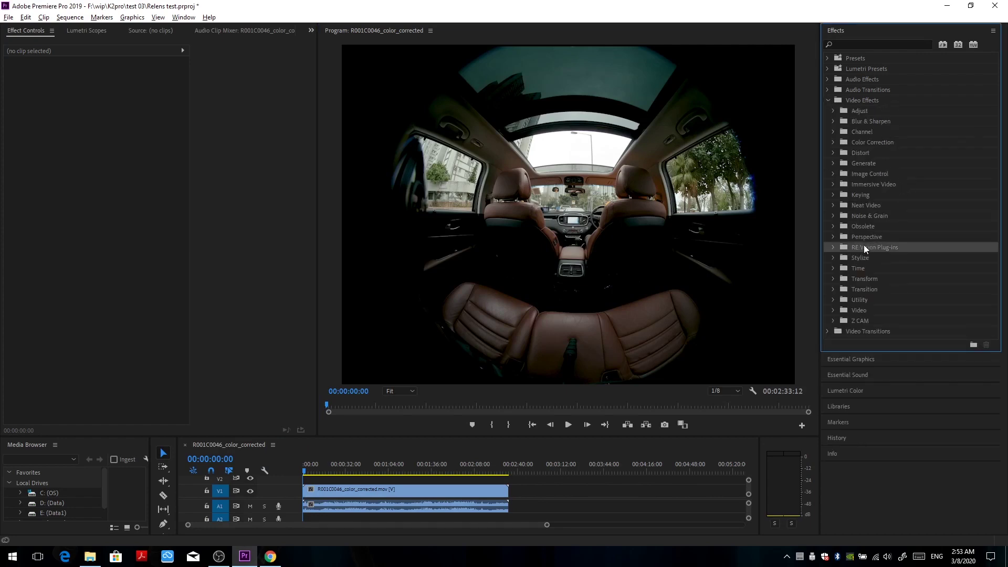
pyautogui.click(833, 247)
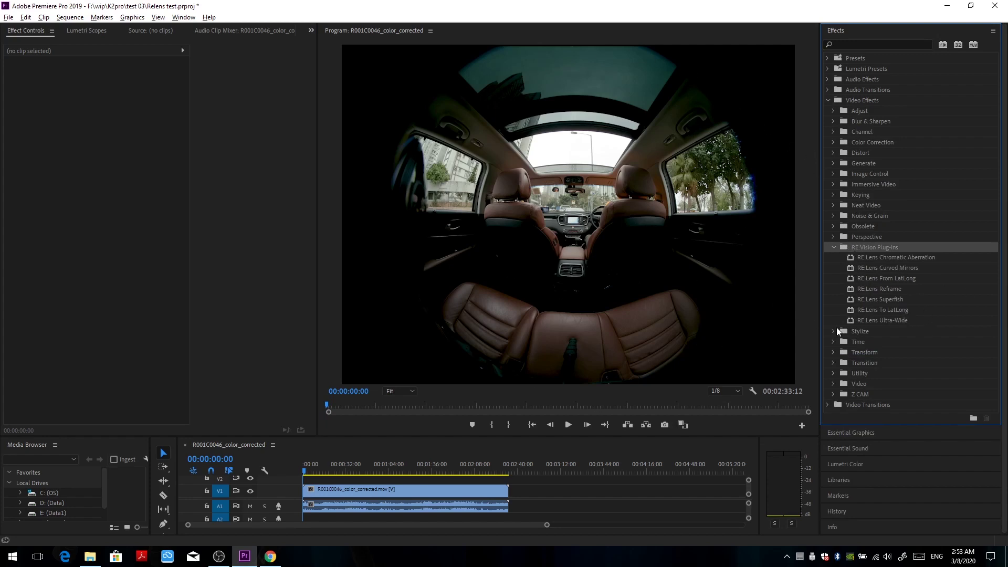
pyautogui.click(898, 309)
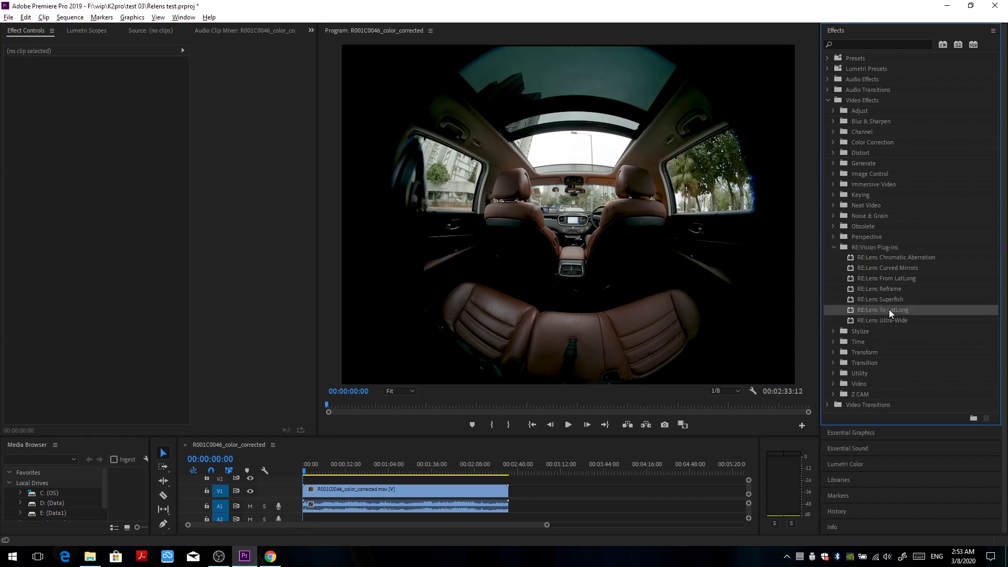
pyautogui.moveTo(889, 310); pyautogui.dragTo(501, 495)
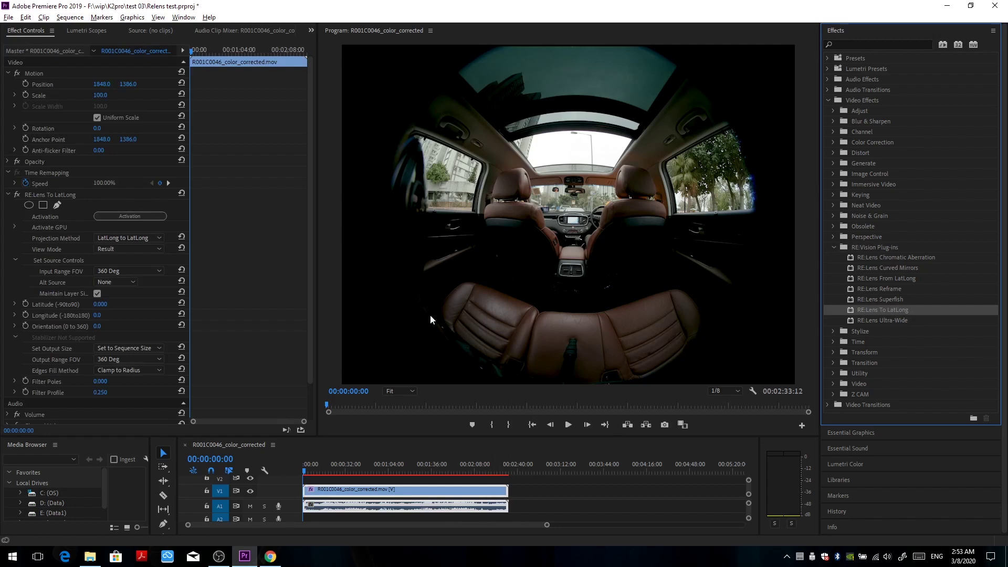
# Step: Set Projection Method to Fisheye Equidistant to LatLong and View Mode to Set Circle Over Source
pyautogui.click(117, 238)
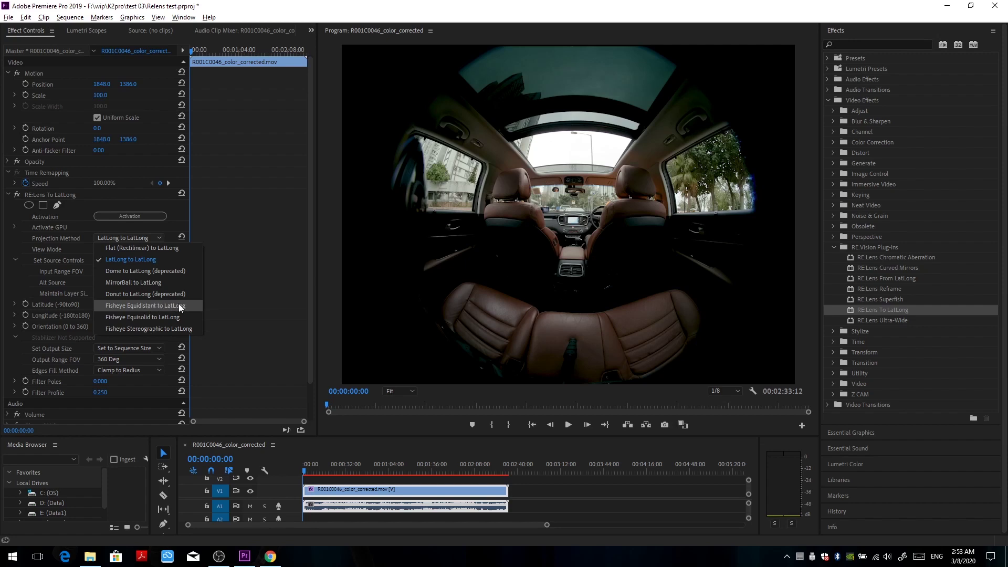
pyautogui.click(179, 306)
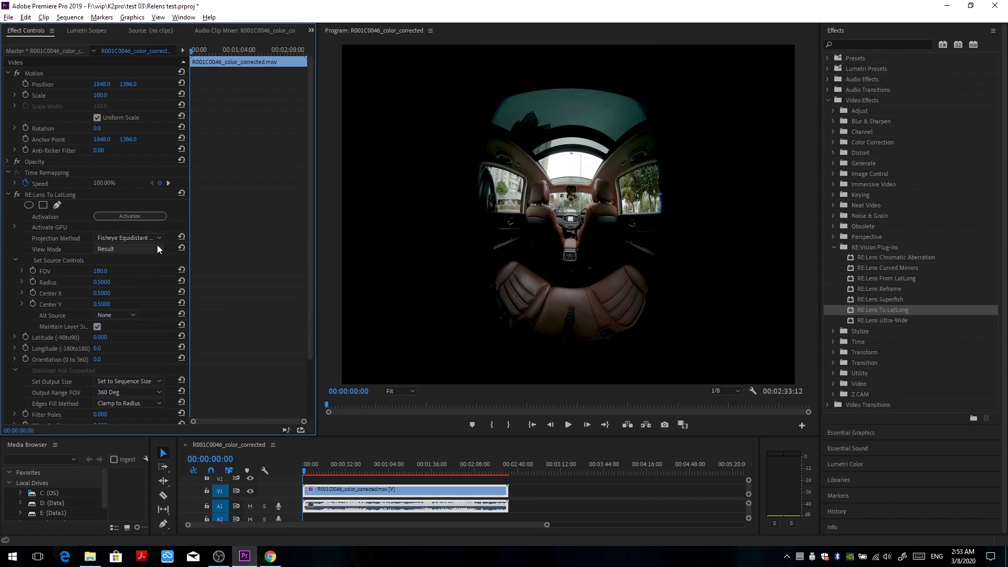
pyautogui.click(112, 249)
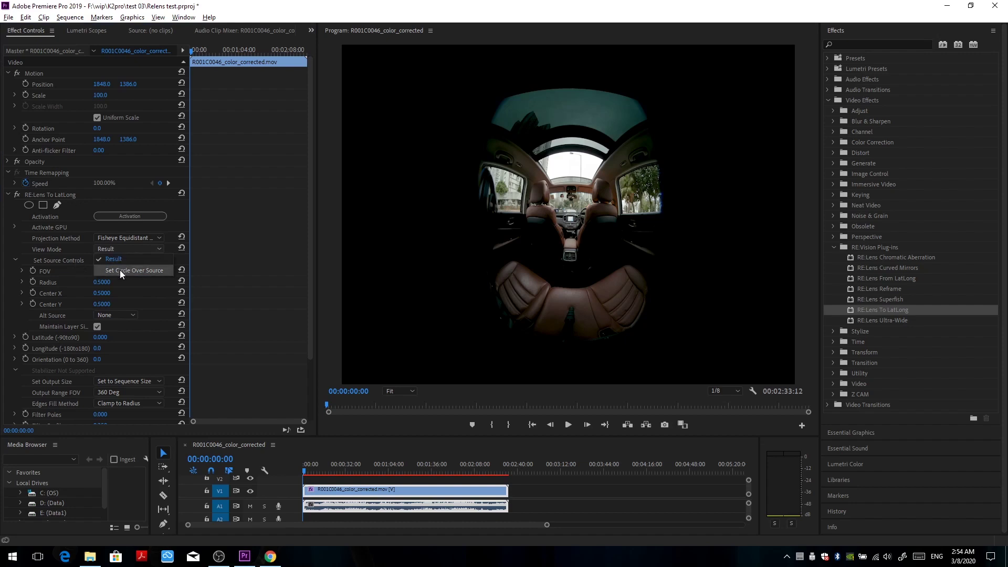
pyautogui.click(125, 271)
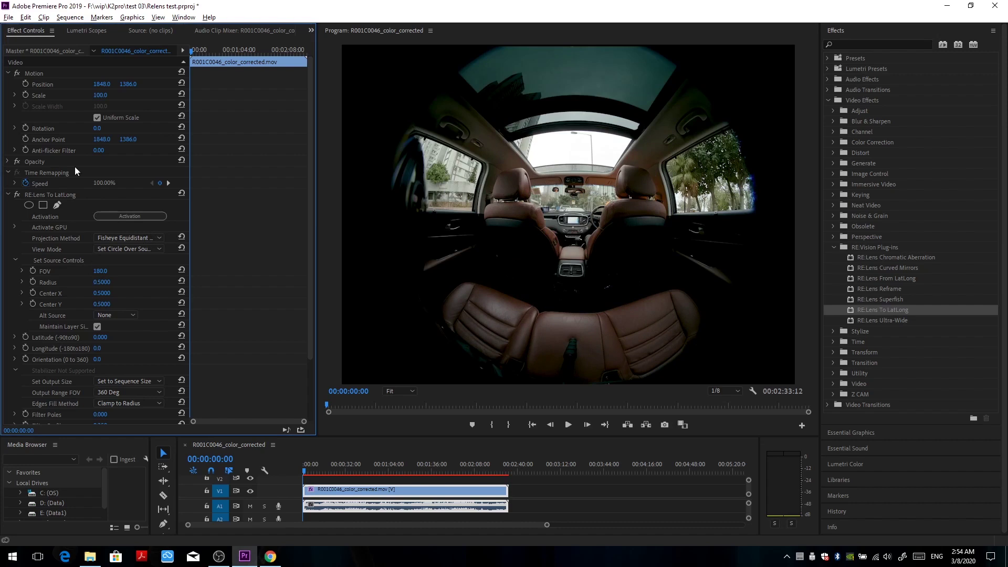
# Step: Set the RE:Lens source field of view to 200° and the circle radius to 0.4
pyautogui.click(60, 195)
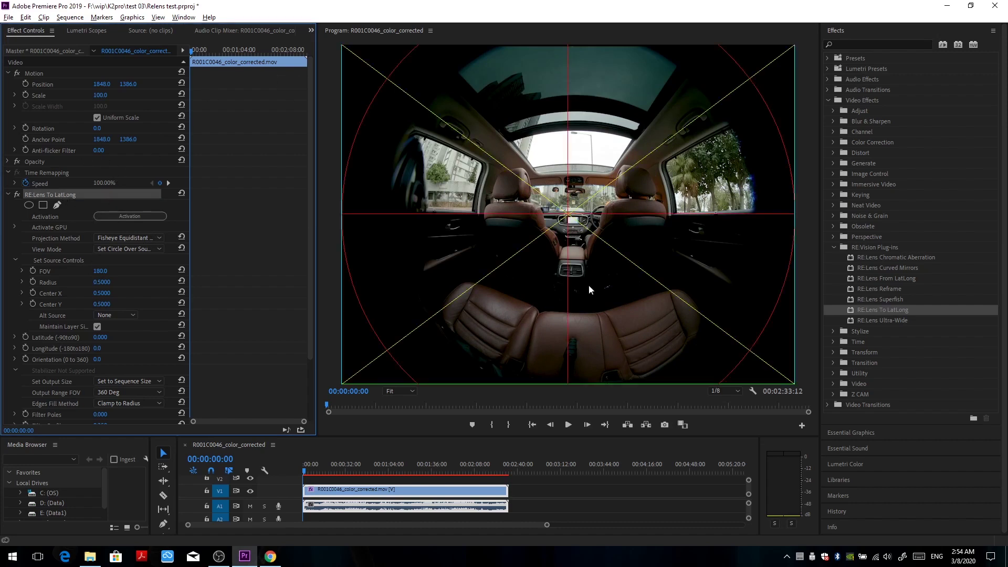
pyautogui.click(102, 271)
pyautogui.write('200')
pyautogui.press('Return')
pyautogui.click(107, 280)
pyautogui.write('0.4')
pyautogui.press('Return')
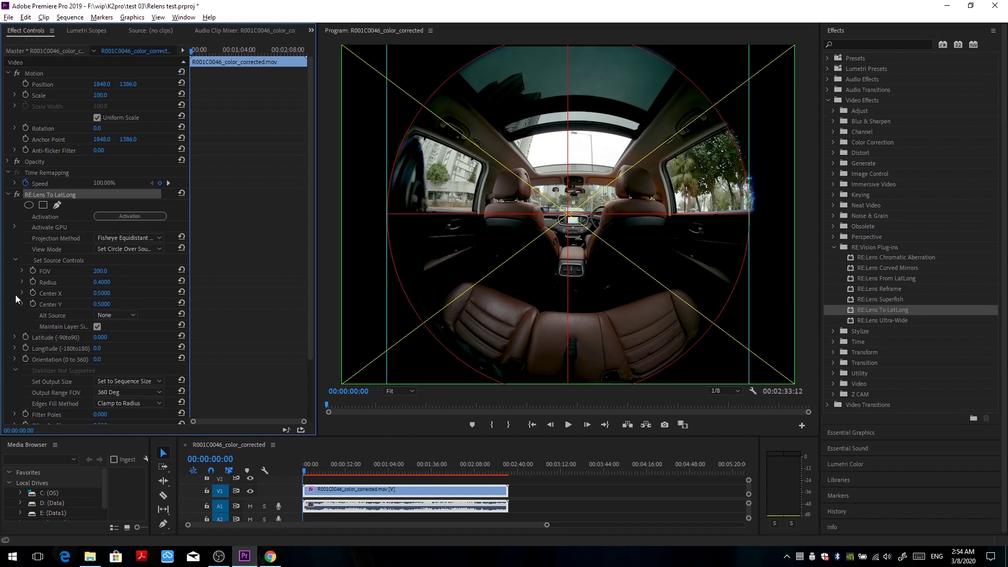
# Step: Refine the circle radius to 0.3998 and set centre X to 0.5050
pyautogui.click(106, 281)
pyautogui.write('0.41')
pyautogui.press('Return')
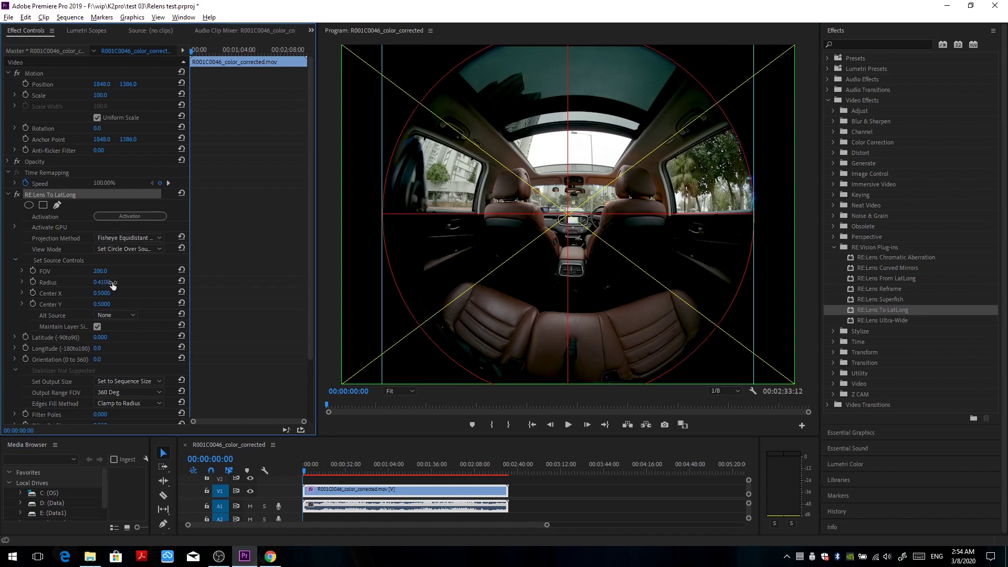
pyautogui.click(108, 281)
pyautogui.write('0.40')
pyautogui.press('Return')
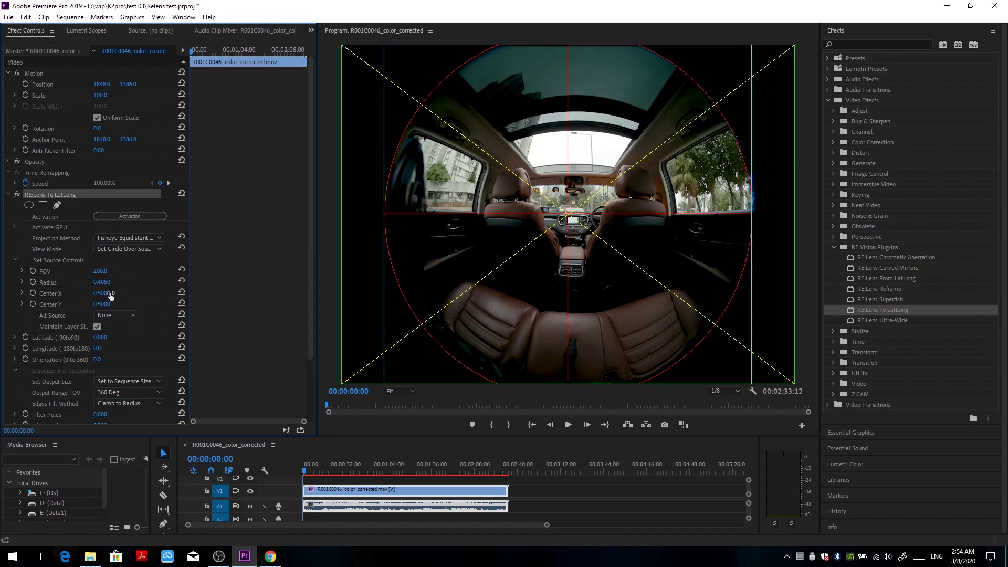
pyautogui.click(108, 292)
pyautogui.write('0.5')
pyautogui.press('Return')
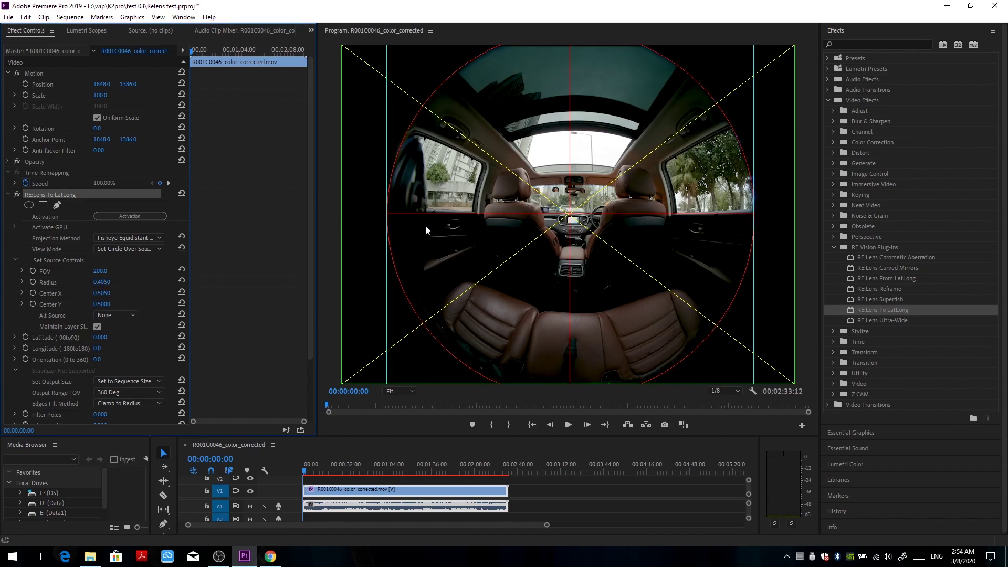
pyautogui.click(453, 73)
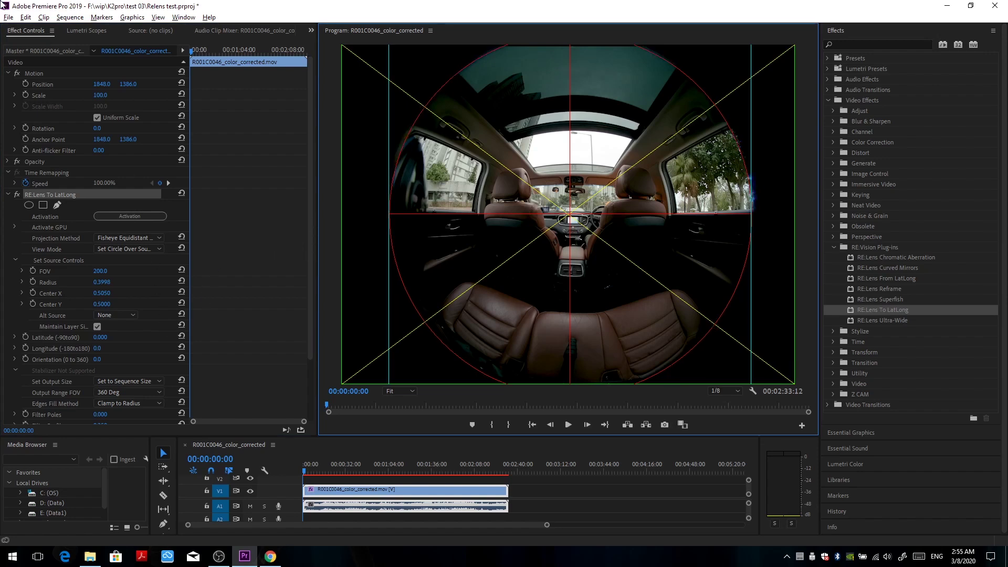
# Step: Change the sequence frame size to 2880 × 2880 and delete the existing previews
pyautogui.click(70, 18)
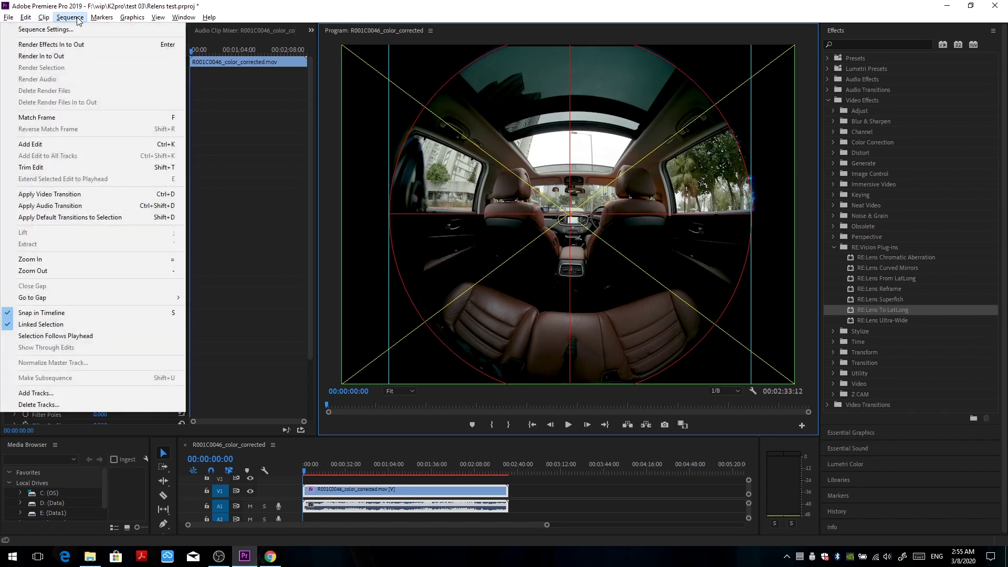
pyautogui.click(78, 27)
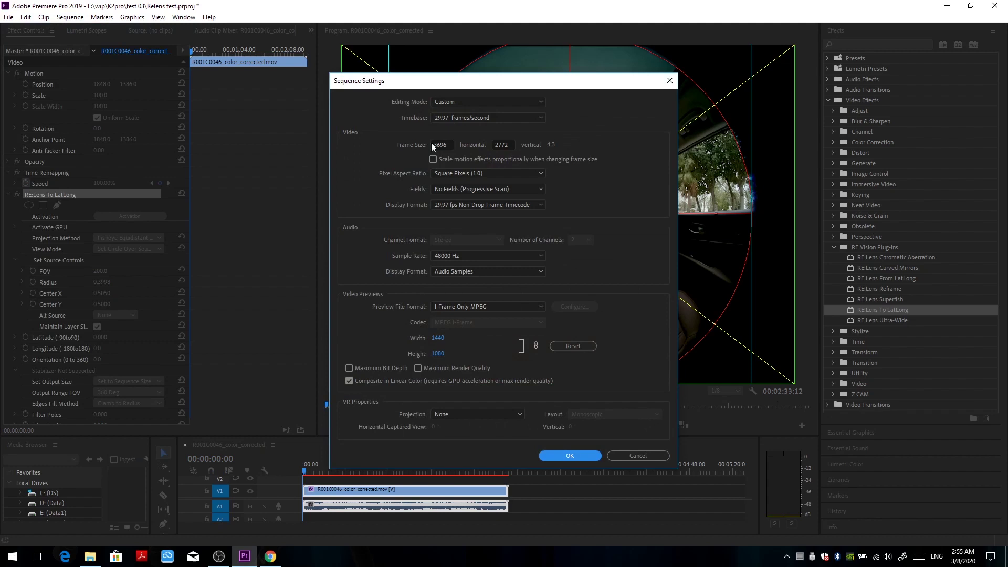
pyautogui.doubleClick(440, 145)
pyautogui.write('28')
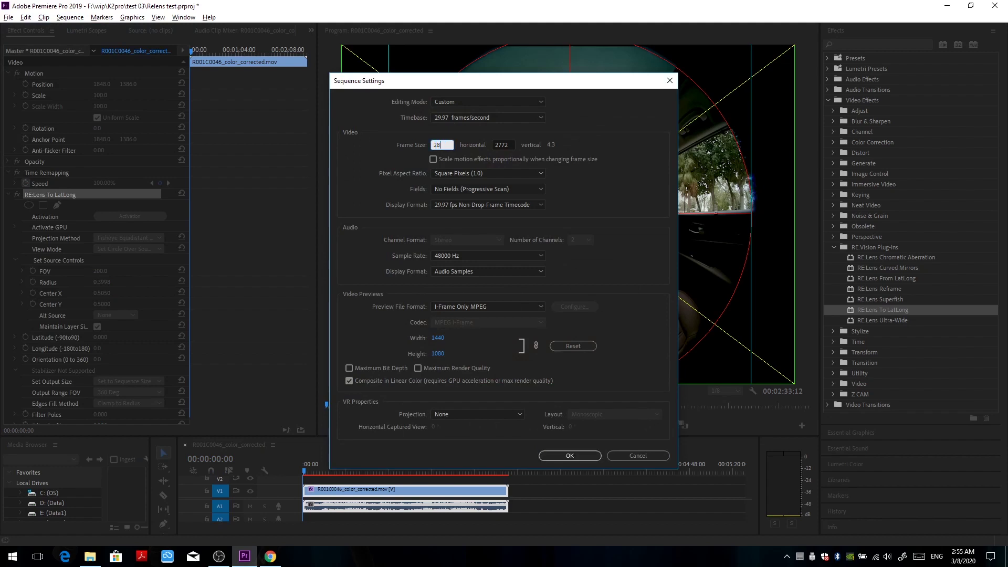
pyautogui.write('80')
pyautogui.press('Tab')
pyautogui.write('2')
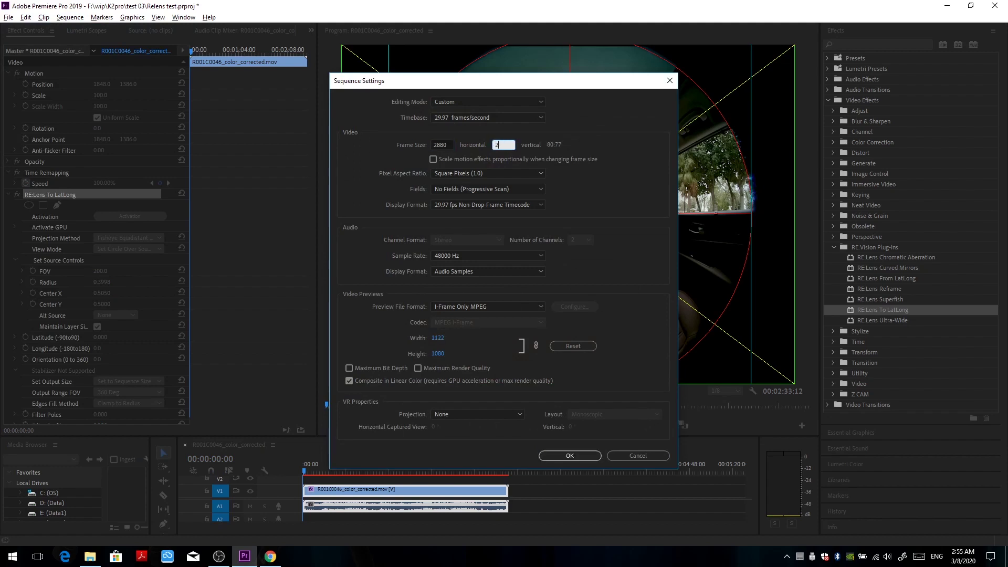
pyautogui.write('880')
pyautogui.click(579, 456)
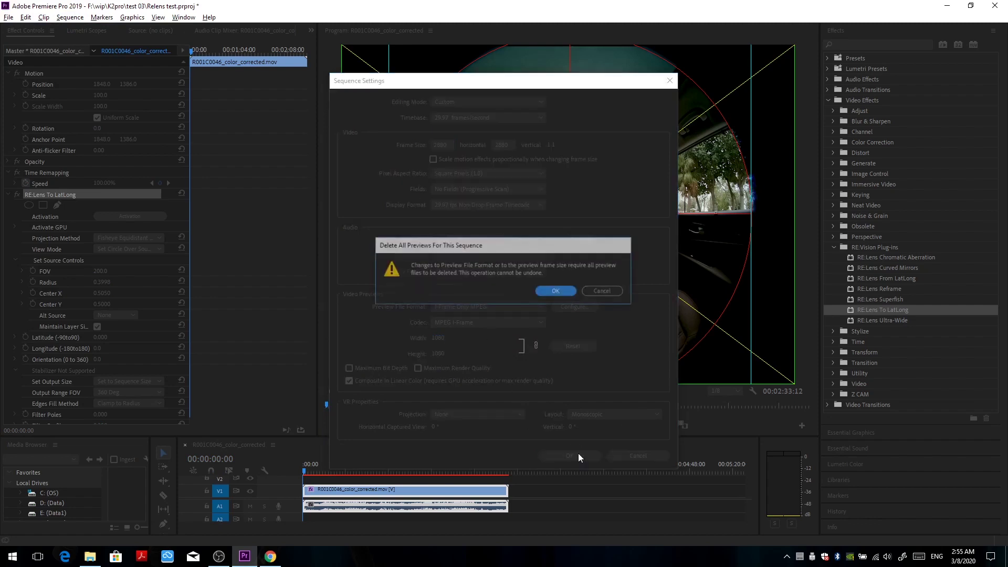
pyautogui.click(557, 291)
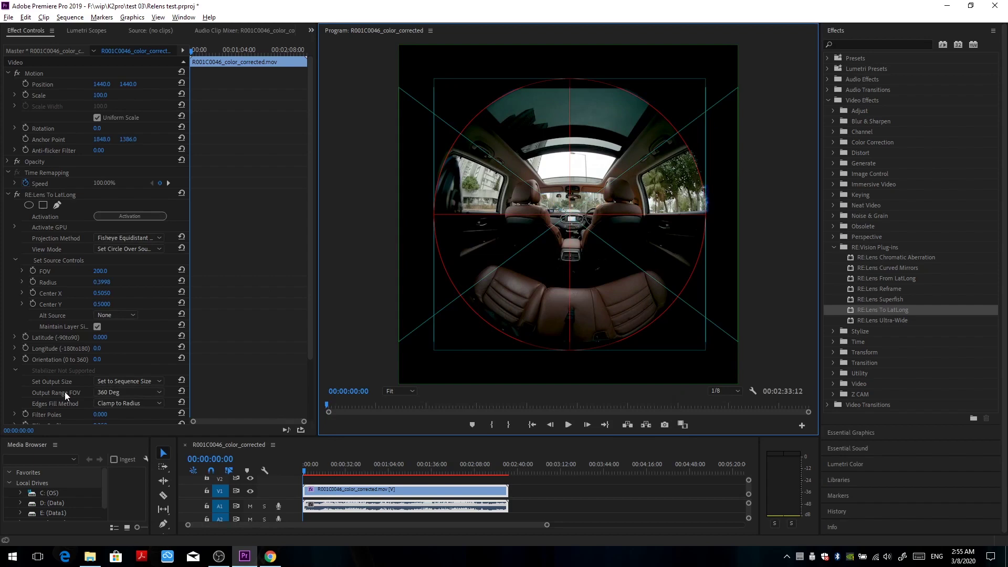
# Step: Set Output Range FOV to 180 Deg and switch View Mode to Result
pyautogui.click(125, 394)
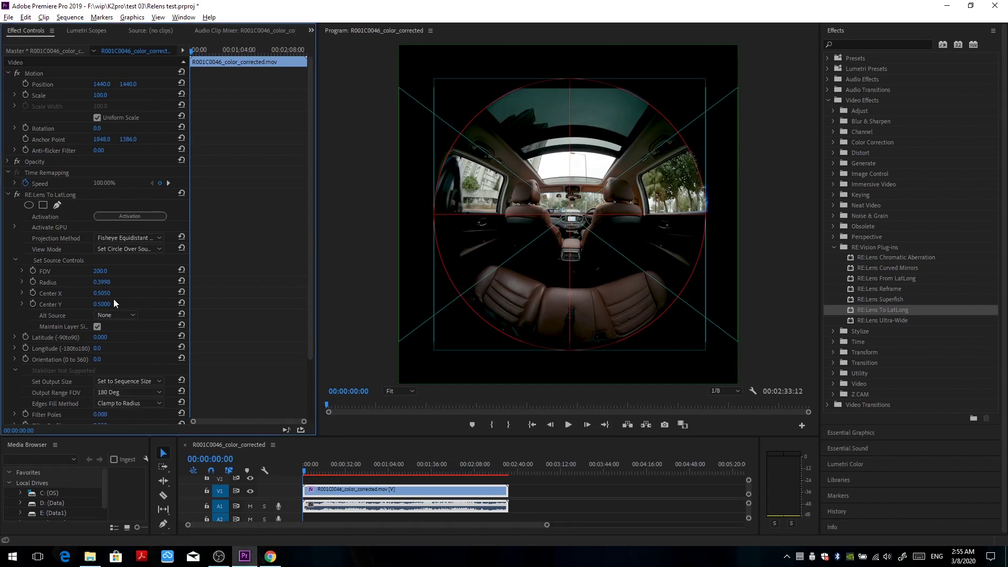
pyautogui.click(108, 248)
pyautogui.click(117, 259)
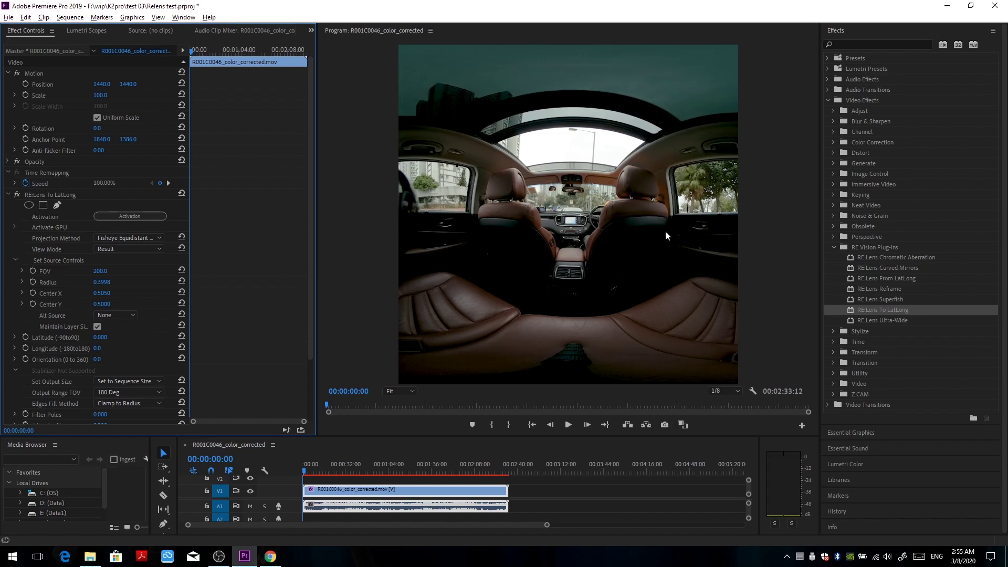
pyautogui.click(133, 216)
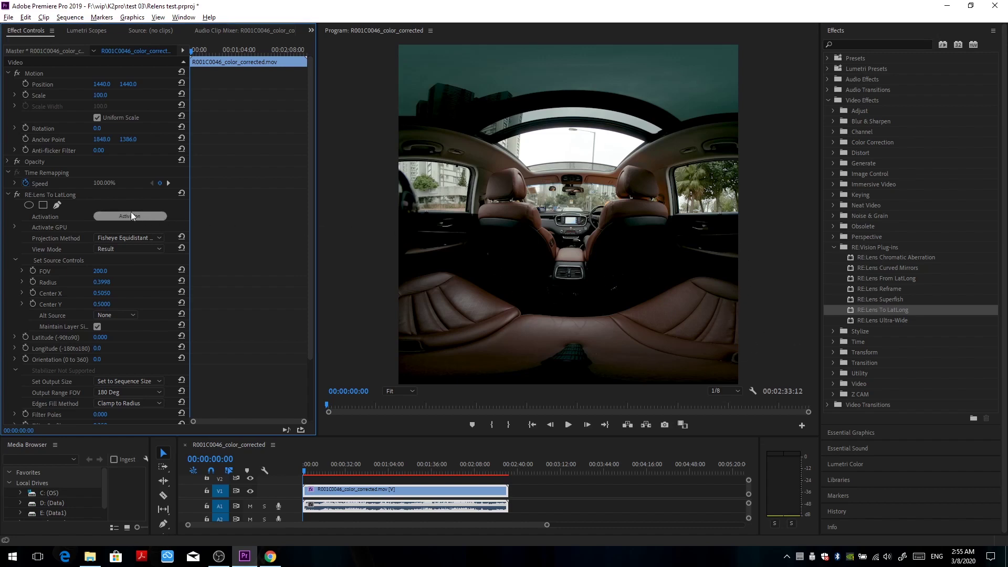
pyautogui.moveTo(311, 253); pyautogui.dragTo(307, 305)
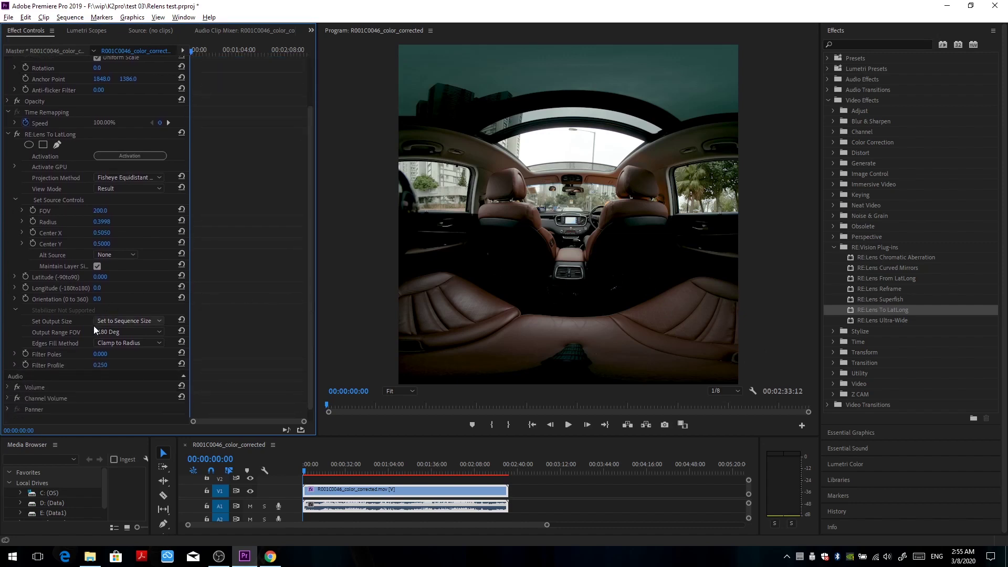